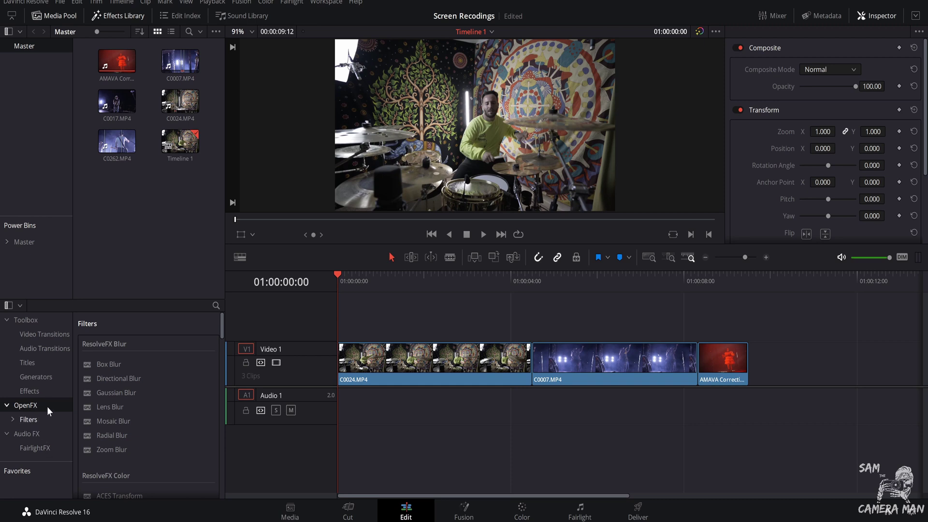
# Browse the Toolbox and OpenFX categories of the effects library, ending on the OpenFX filters
pyautogui.click(31, 320)
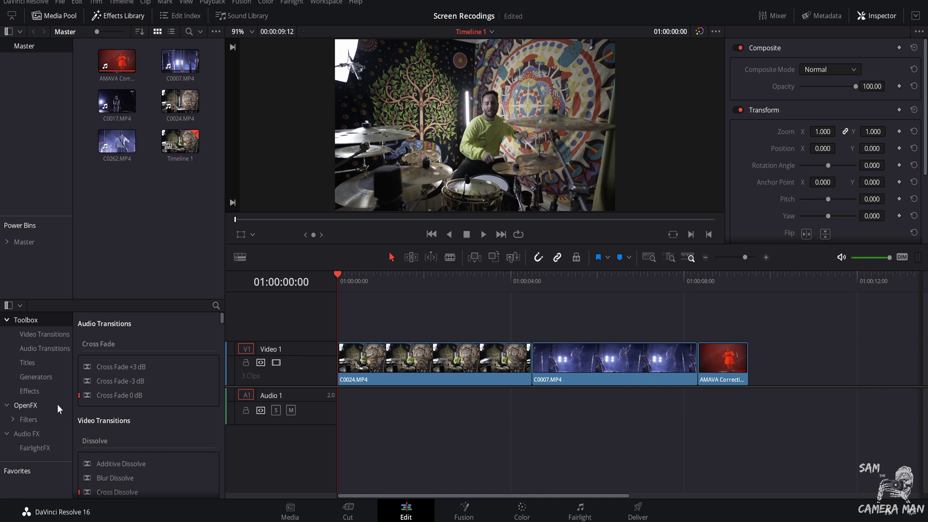
pyautogui.click(26, 404)
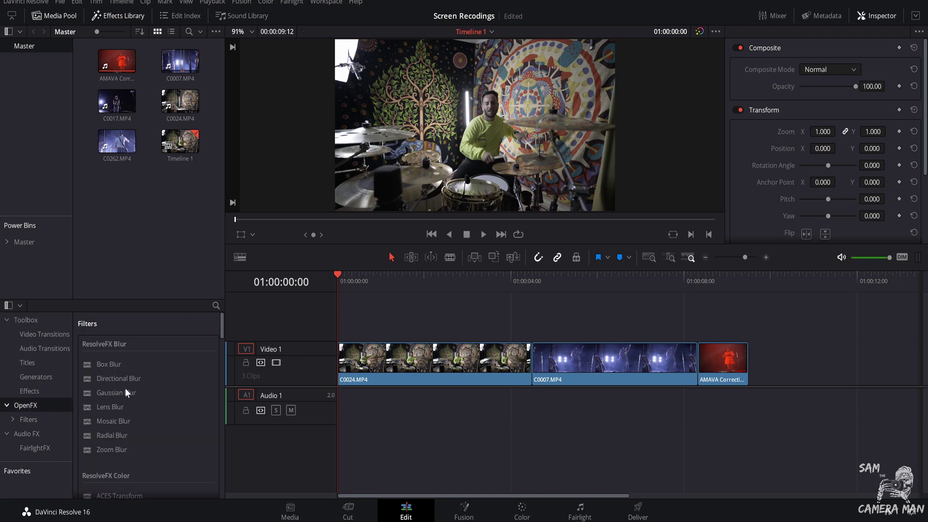
pyautogui.moveTo(221, 325)
pyautogui.mouseDown()
pyautogui.moveTo(218, 432)
pyautogui.moveTo(221, 312)
pyautogui.mouseUp()
# Play back the first drummer clip to review its motion, and return the playhead to the timeline start
pyautogui.click(485, 232)
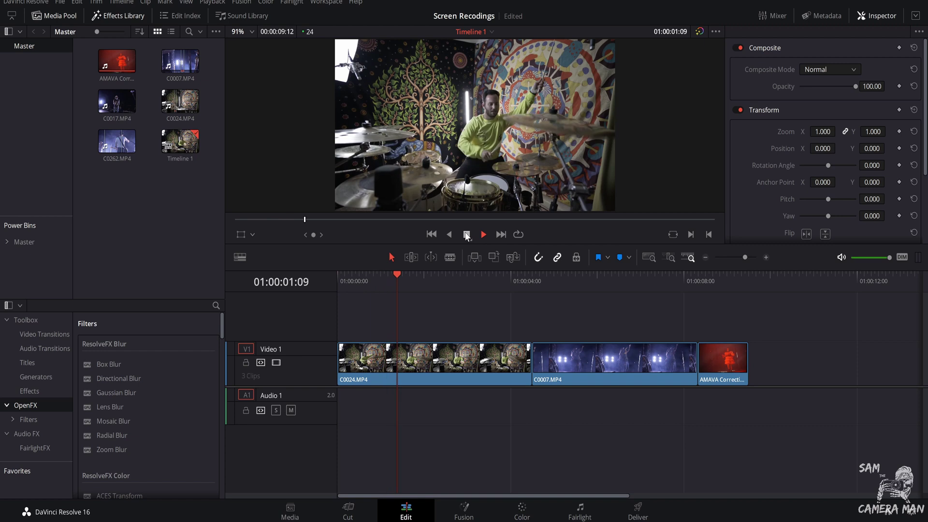
pyautogui.click(466, 236)
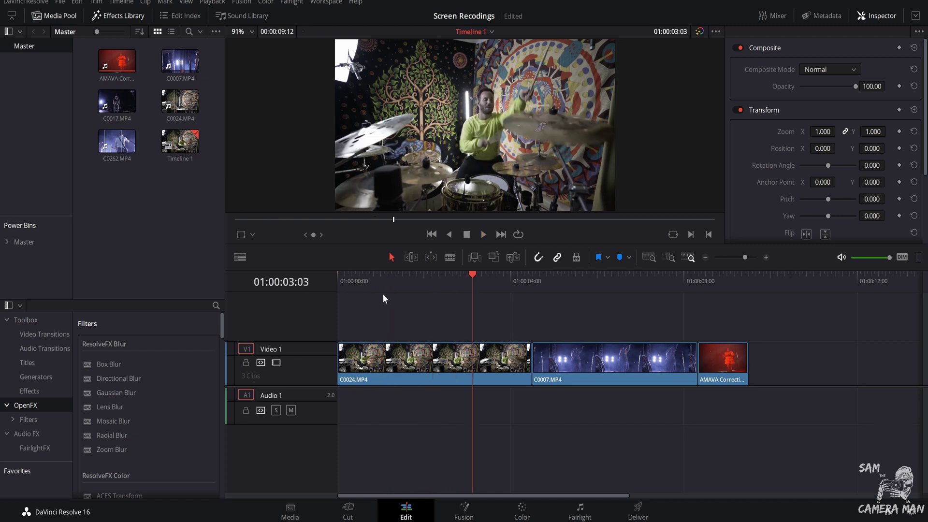
pyautogui.moveTo(364, 288); pyautogui.dragTo(326, 280)
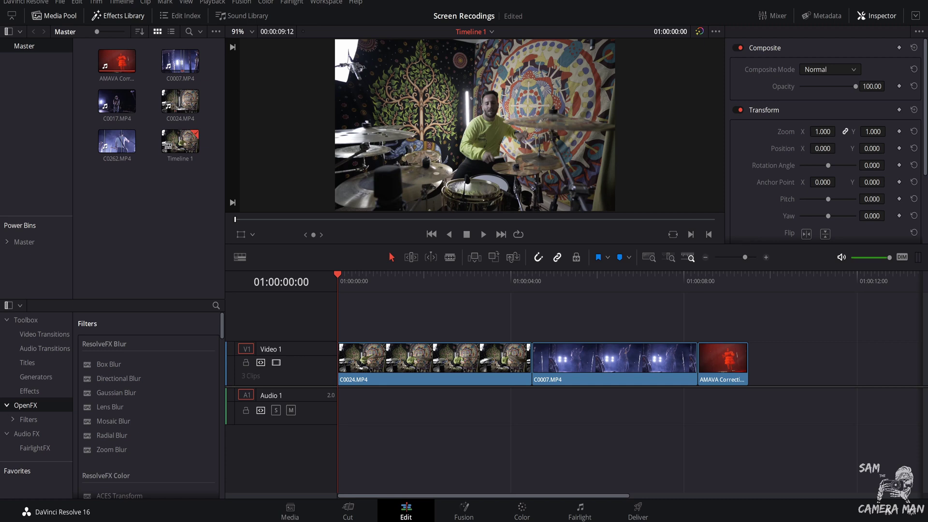
# Try shifting the first clip's Position X to -10, and reset the position
pyautogui.moveTo(822, 148); pyautogui.dragTo(826, 155)
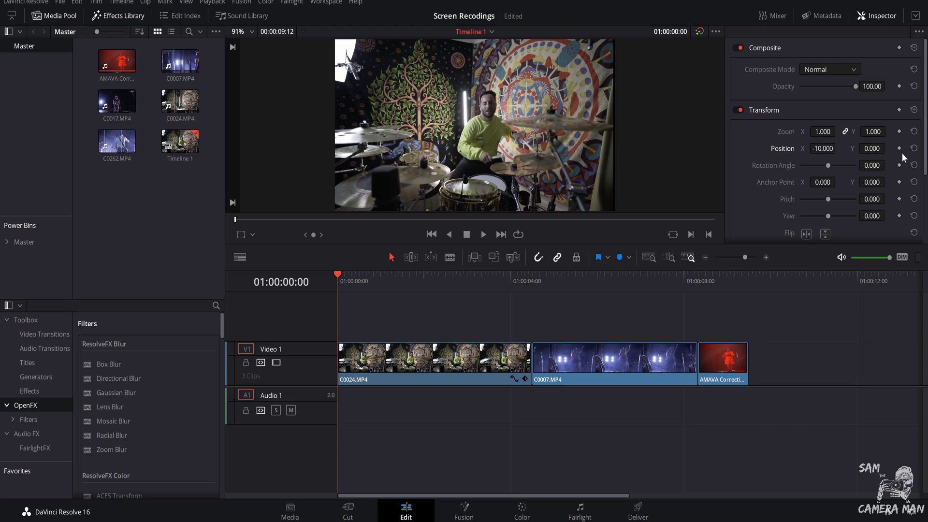
pyautogui.click(914, 148)
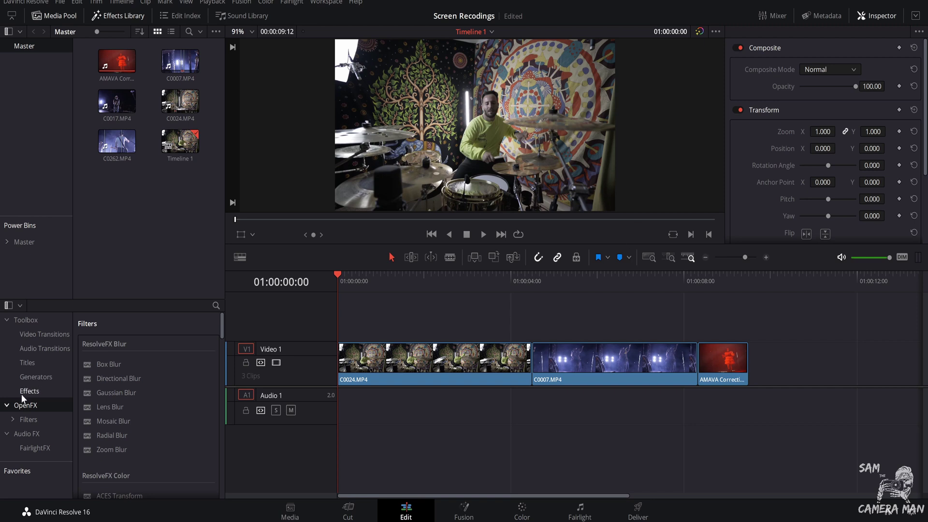
# Apply the Camera Shake effect from ResolveFX Transform to the first timeline clip, C0024.MP4
pyautogui.scroll(-10, 116, 425)
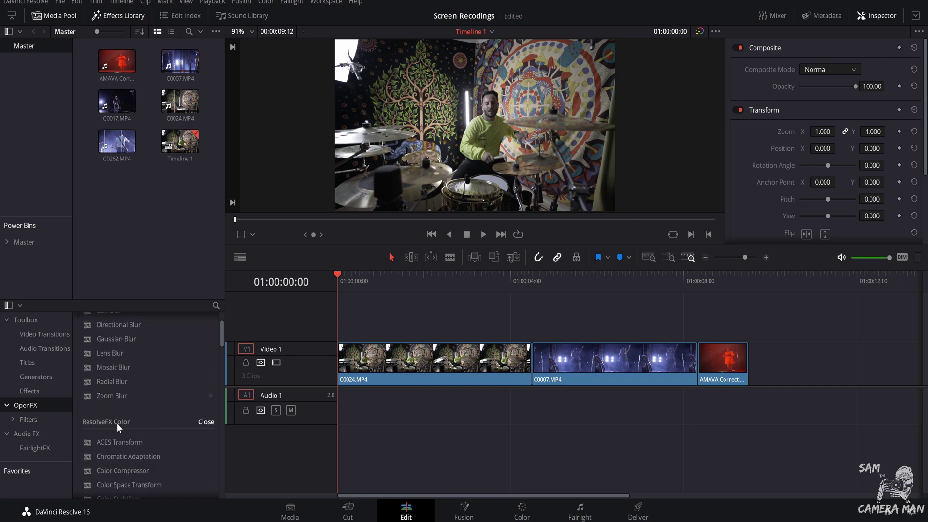
pyautogui.scroll(-8, 117, 422)
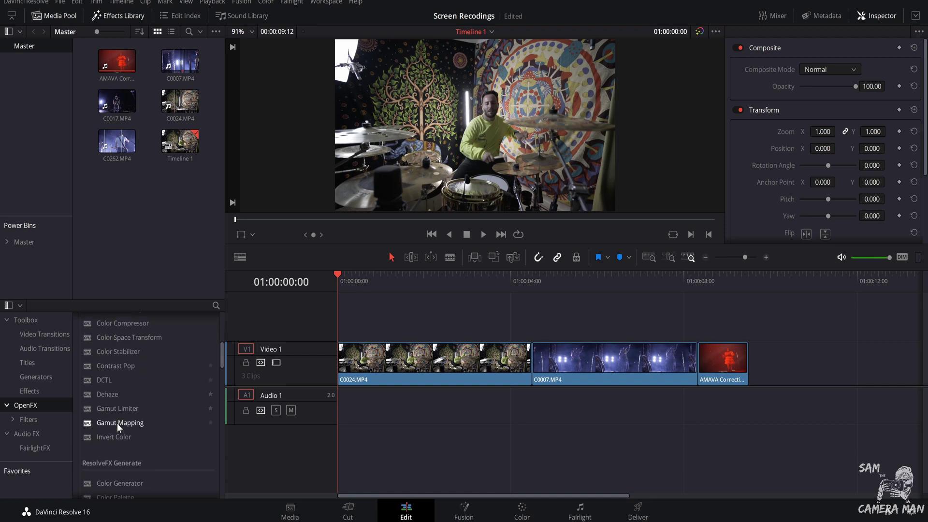
pyautogui.scroll(-10, 117, 422)
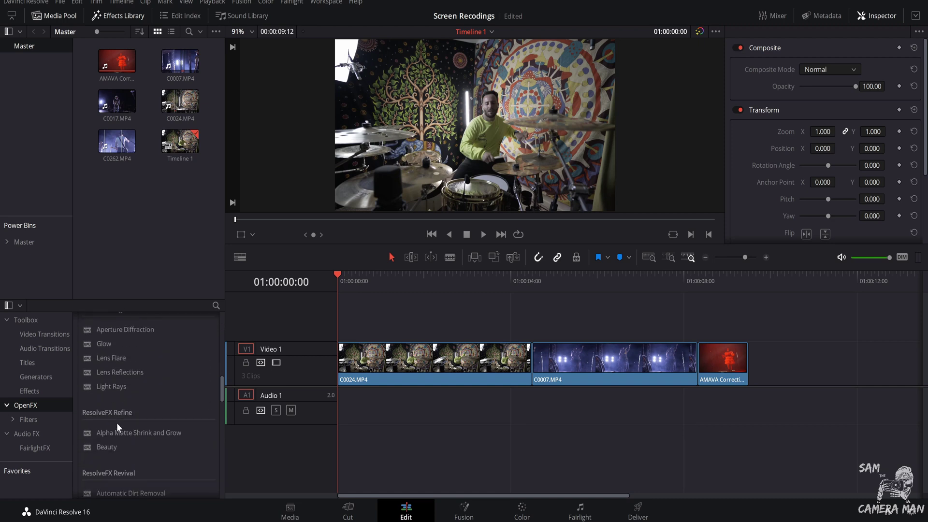
pyautogui.scroll(-9, 117, 422)
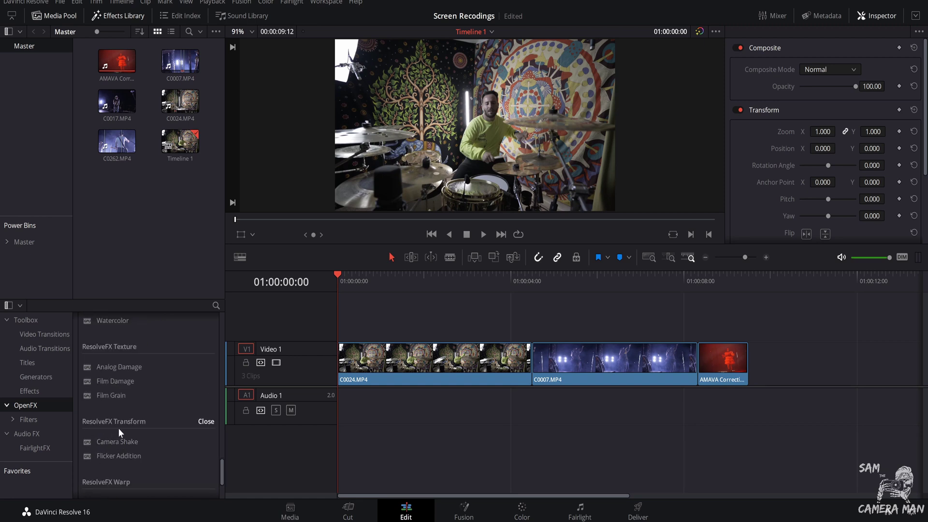
pyautogui.moveTo(115, 442); pyautogui.dragTo(444, 370)
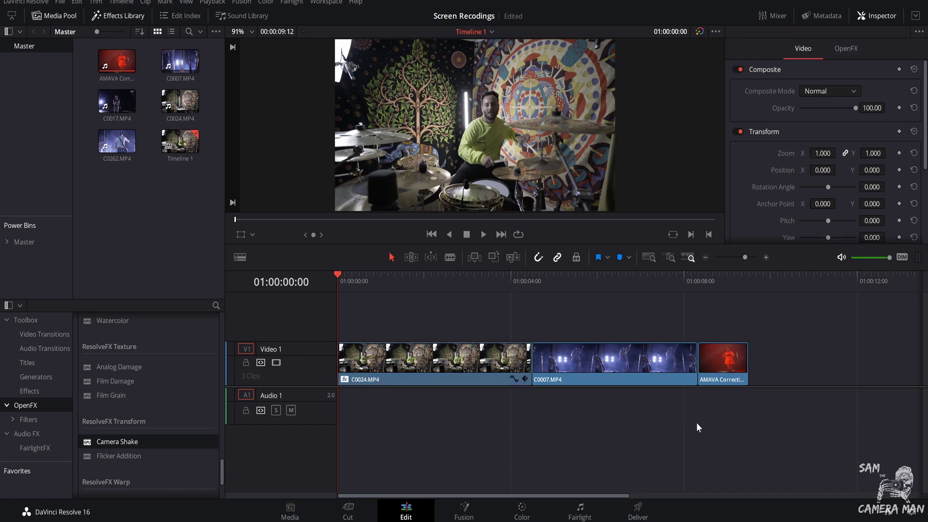
# Play back clip C0024.MP4 with its camera shake, and return the playhead to 01:00:00:19
pyautogui.click(479, 234)
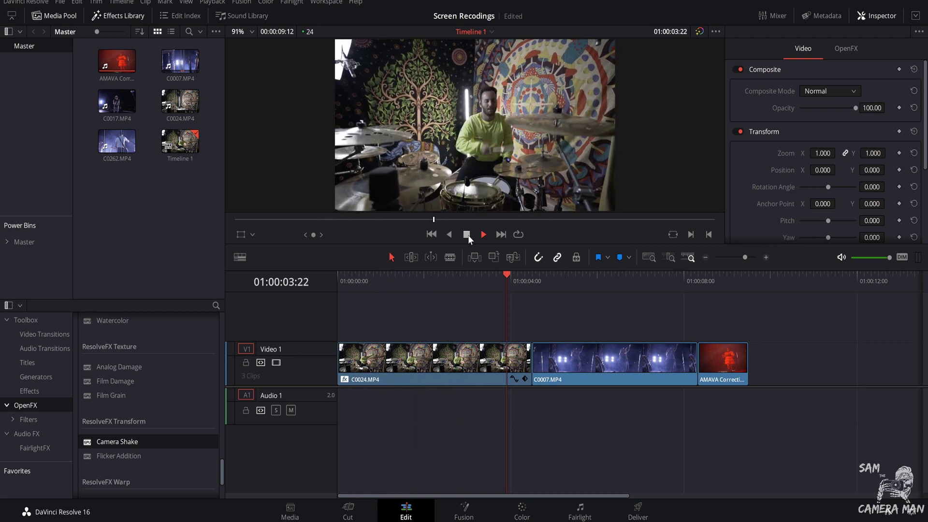
pyautogui.press('space')
pyautogui.click(352, 283)
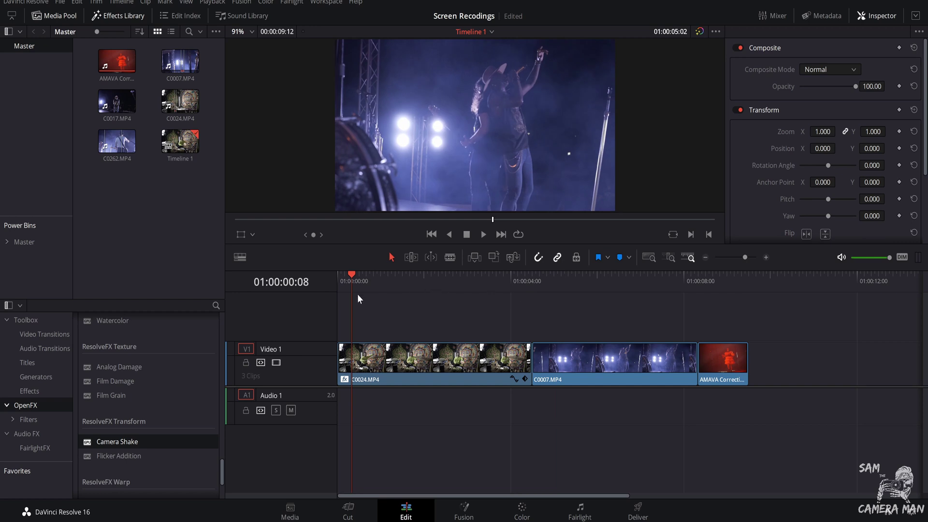
pyautogui.moveTo(359, 283)
pyautogui.mouseDown()
pyautogui.moveTo(455, 277)
pyautogui.moveTo(370, 277)
pyautogui.mouseUp()
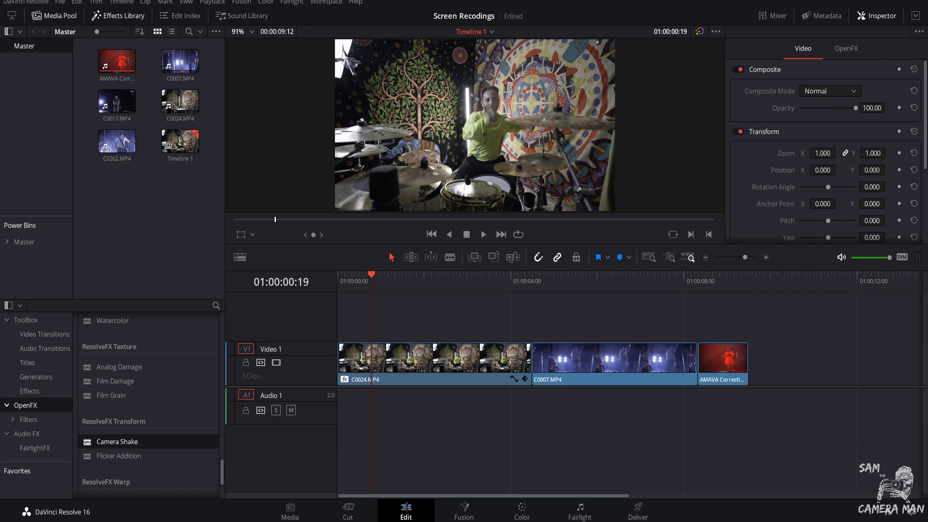
# Set the Camera Shake on C0024.MP4 to Motion Scale 0.881, Speed Scale 0.746 and Motion Blur 0.025
pyautogui.click(433, 376)
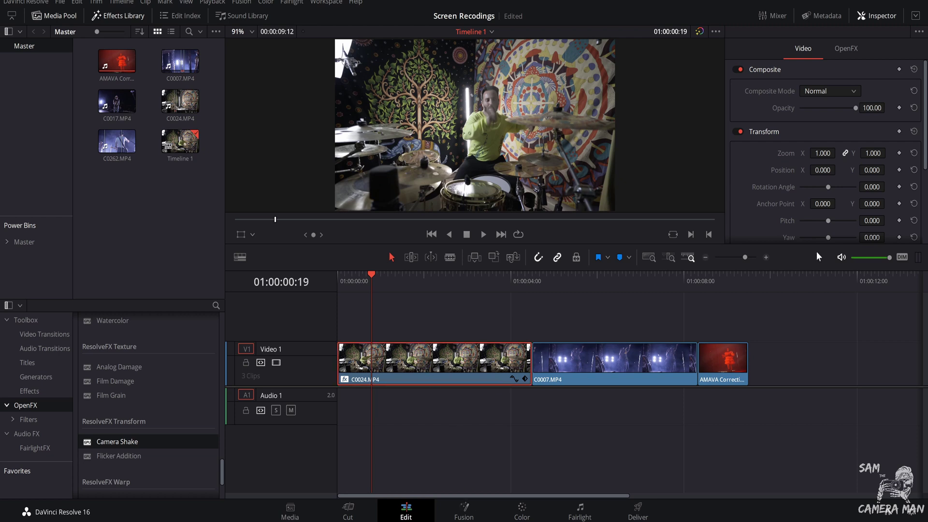
pyautogui.click(852, 47)
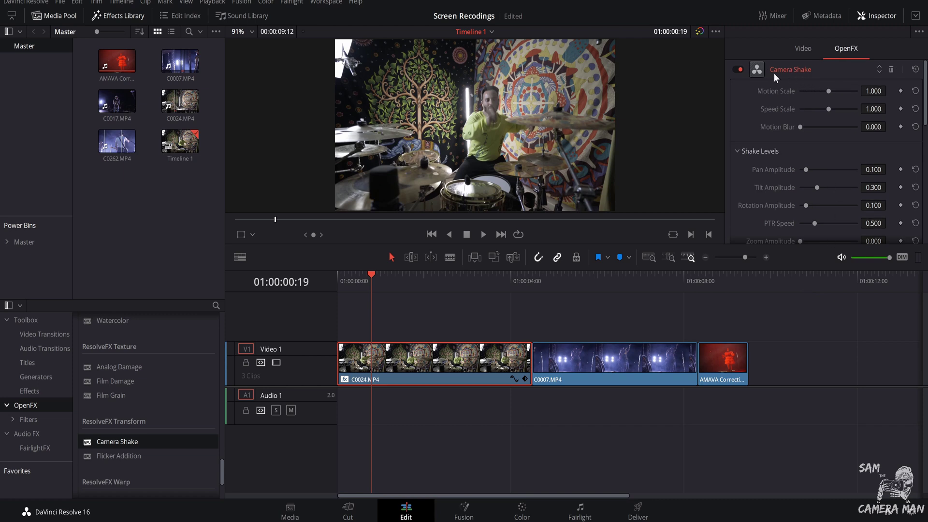
pyautogui.scroll(-10, 776, 109)
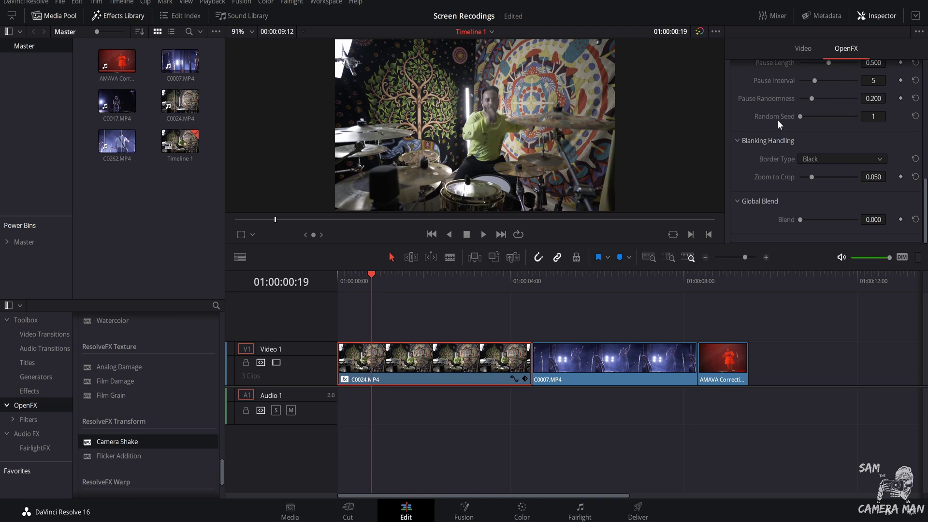
pyautogui.scroll(10, 778, 120)
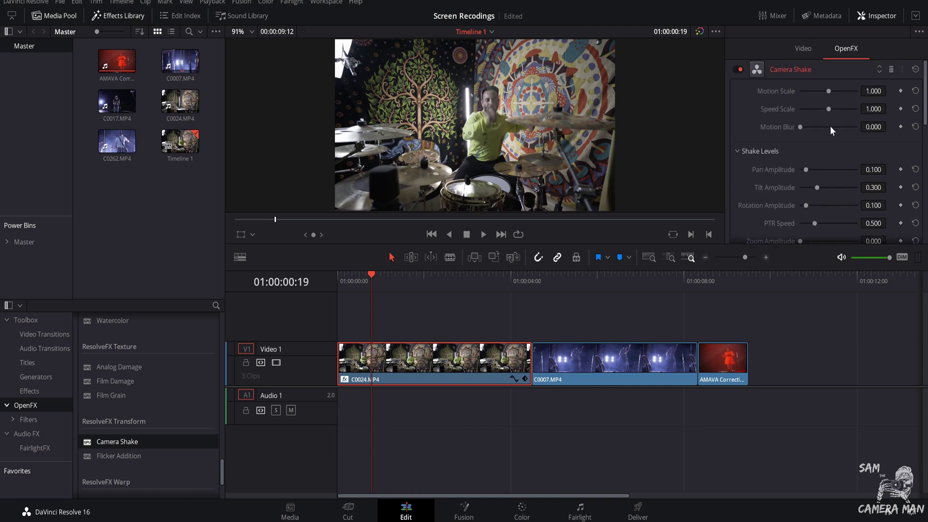
pyautogui.moveTo(827, 109); pyautogui.dragTo(825, 91)
pyautogui.moveTo(799, 125); pyautogui.dragTo(801, 126)
# Play back C0024.MP4 from near its start to check the adjusted camera shake
pyautogui.moveTo(353, 284)
pyautogui.mouseDown()
pyautogui.moveTo(422, 286)
pyautogui.moveTo(351, 288)
pyautogui.mouseUp()
pyautogui.press('space')
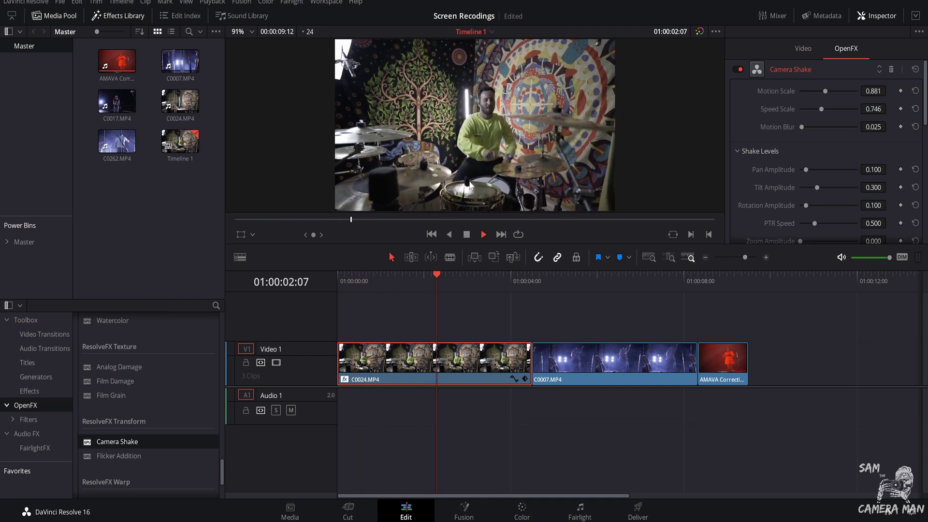
pyautogui.press('space')
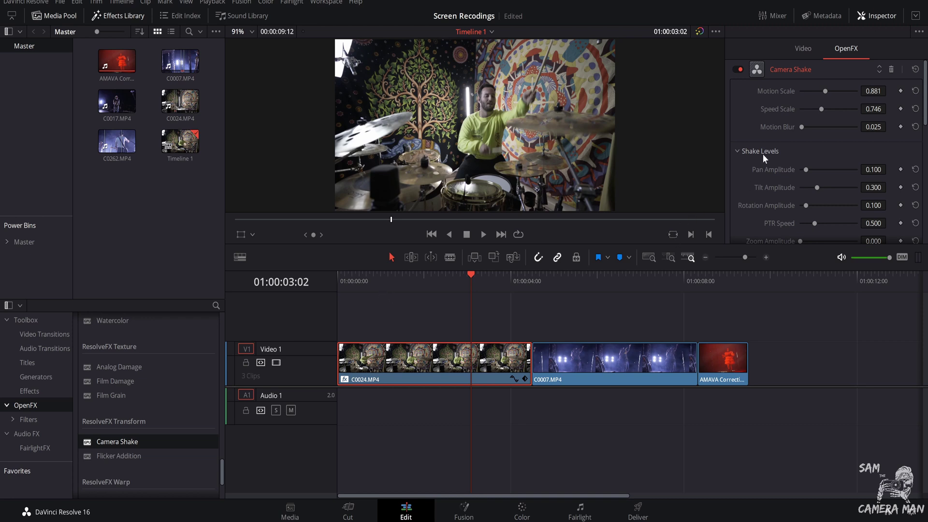
# Keyframe Motion Scale and Speed Scale from 0 at 01:00:00:10 to 1.034 and 1.119 at 01:00:01:11, and keyframe Motion Blur at the first point
pyautogui.click(355, 275)
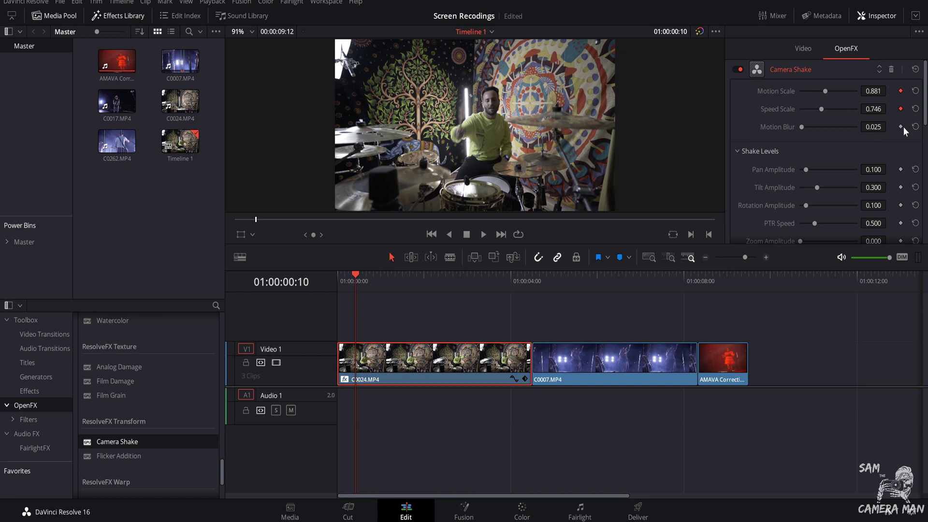
pyautogui.moveTo(824, 95); pyautogui.dragTo(769, 112)
pyautogui.click(401, 282)
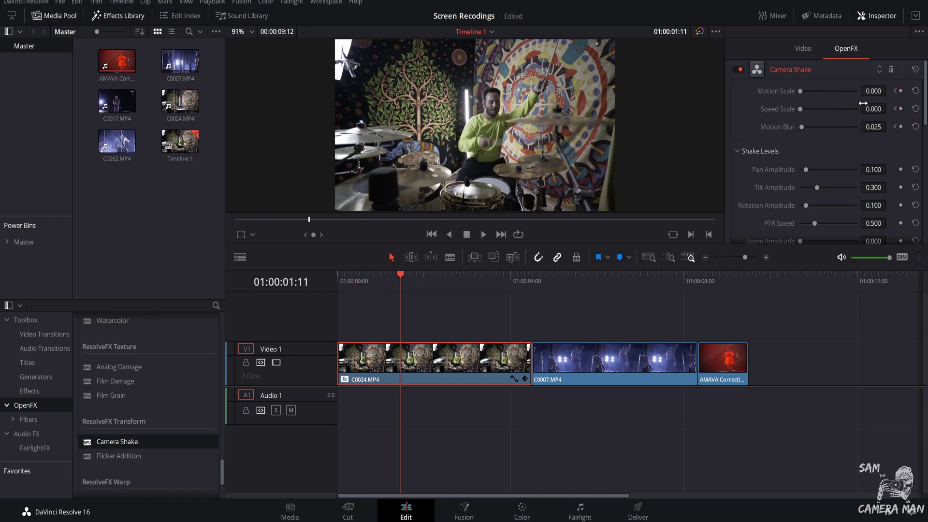
pyautogui.moveTo(810, 93); pyautogui.dragTo(829, 112)
# Play back the keyframed camera shake from the timeline start, and return the playhead to 01:00:00:00
pyautogui.click(342, 285)
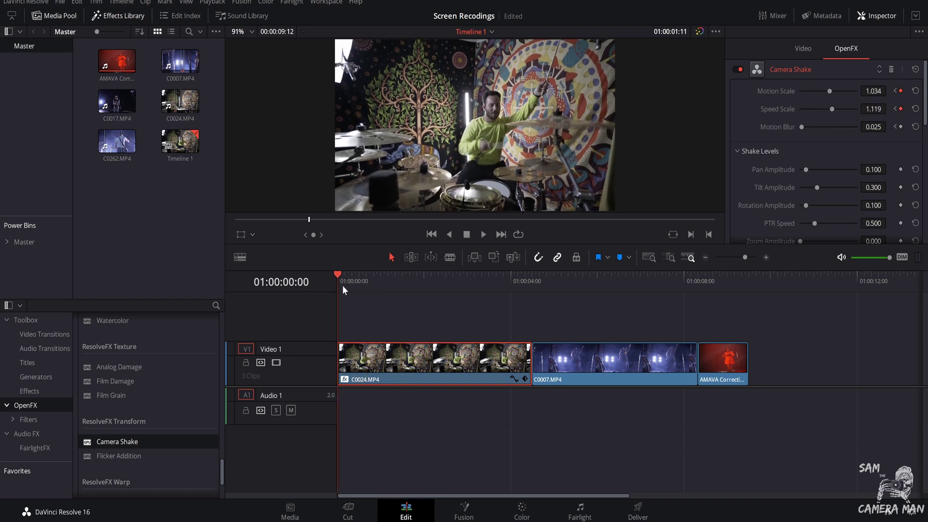
pyautogui.press('space')
pyautogui.press('space')
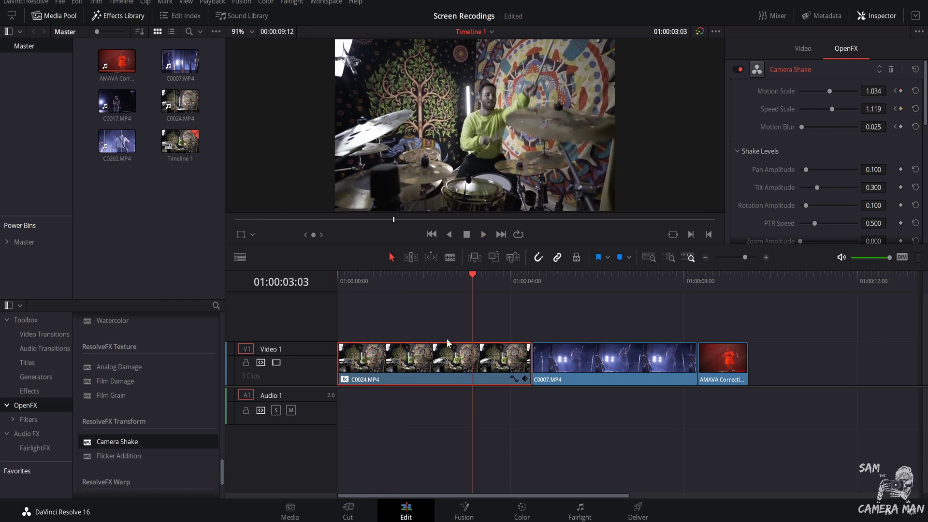
pyautogui.moveTo(364, 276); pyautogui.dragTo(306, 279)
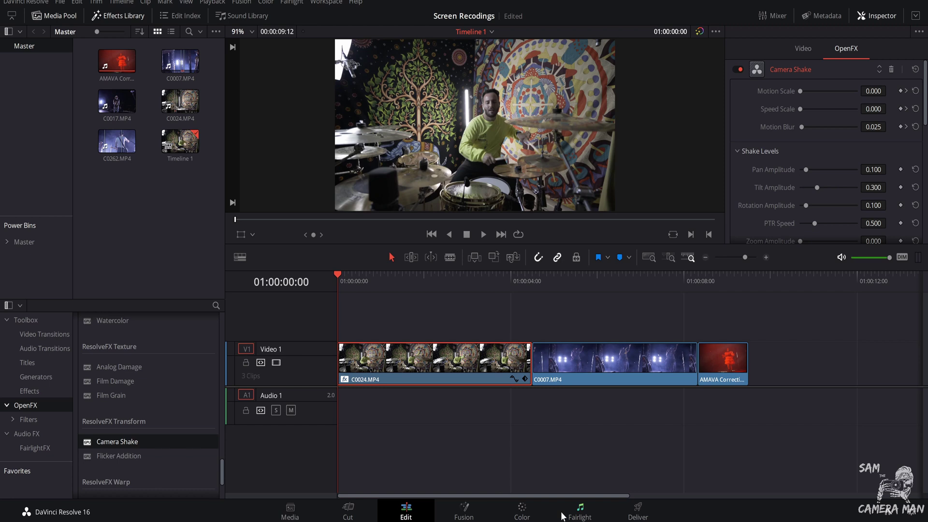
# Apply the Light Rays effect from ResolveFX Light to the second timeline clip, C0007.MP4
pyautogui.click(557, 287)
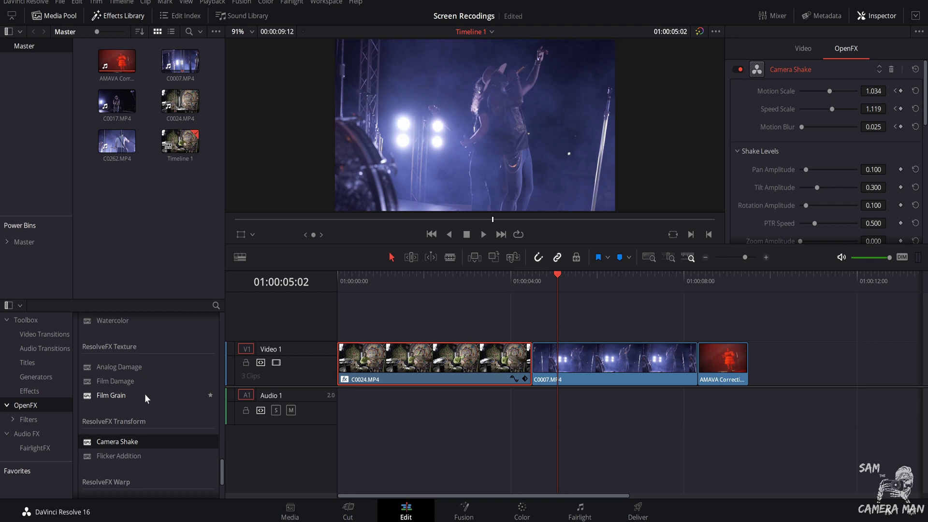
pyautogui.scroll(3, 124, 400)
pyautogui.scroll(10, 129, 399)
pyautogui.scroll(6, 130, 397)
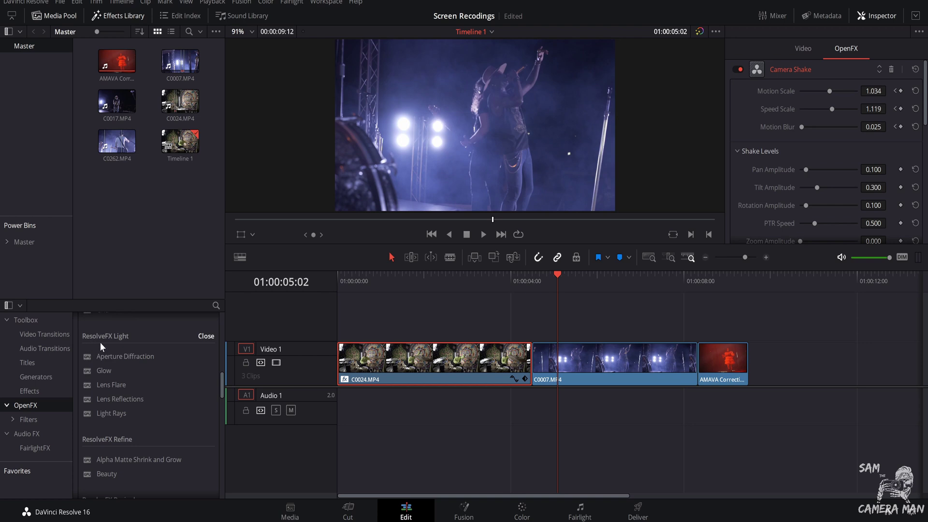
pyautogui.moveTo(112, 413); pyautogui.dragTo(616, 362)
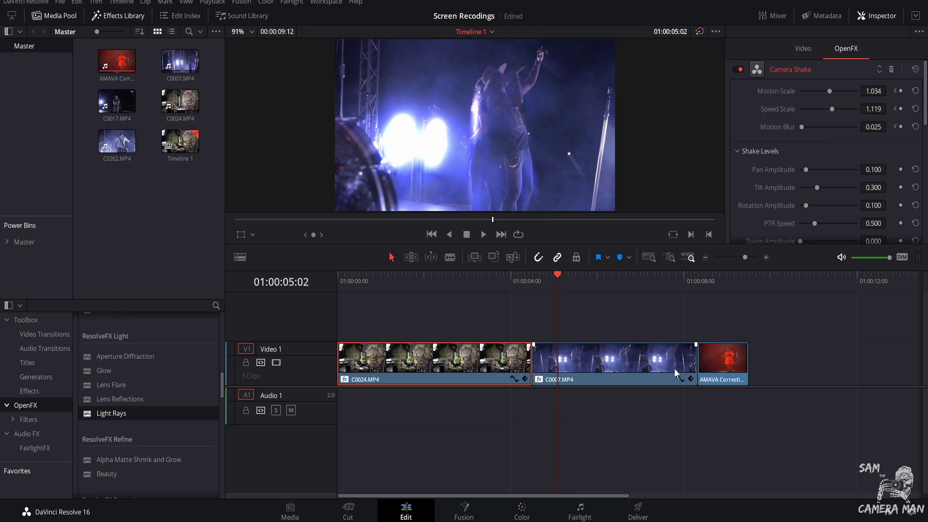
# Set the Light Rays on C0007.MP4 to Source Threshold 0.788, X Position 0.043 and Y Position 2.000
pyautogui.click(604, 375)
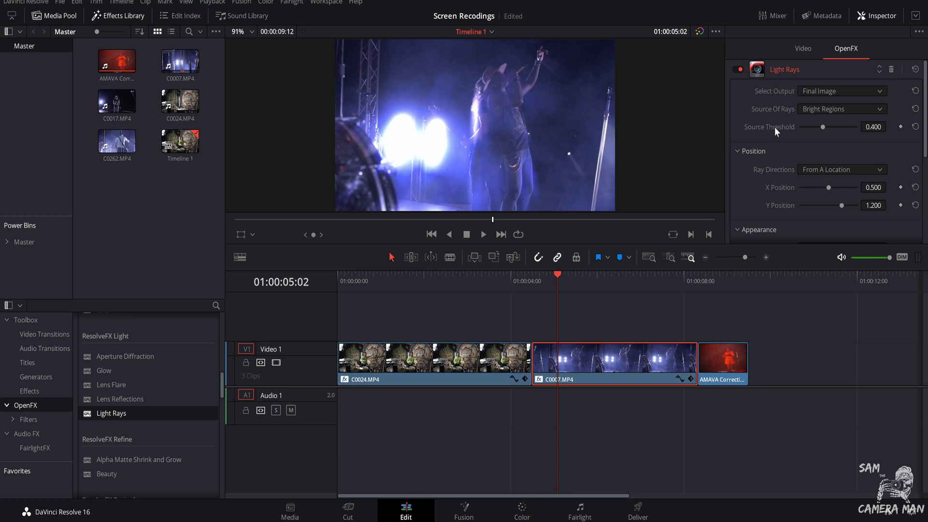
pyautogui.moveTo(818, 126); pyautogui.dragTo(845, 131)
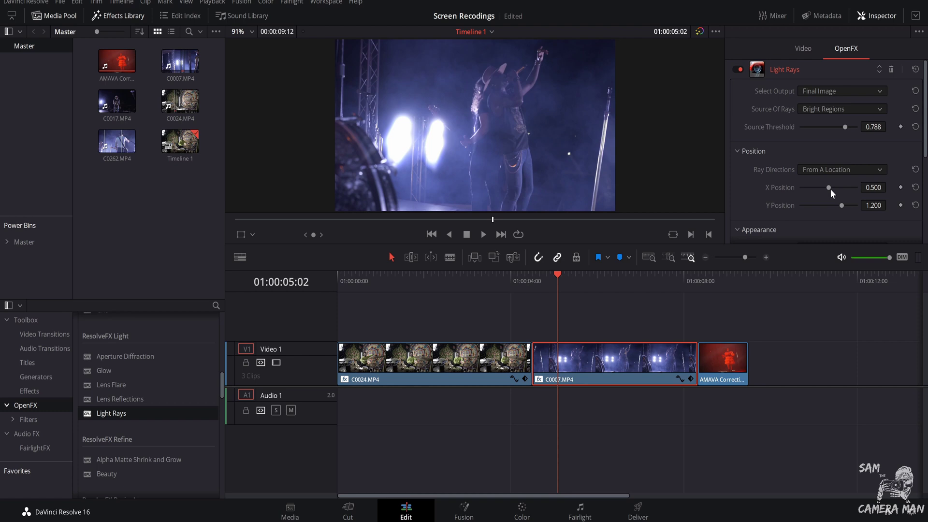
pyautogui.moveTo(830, 189)
pyautogui.mouseDown()
pyautogui.moveTo(805, 193)
pyautogui.moveTo(823, 195)
pyautogui.mouseUp()
pyautogui.moveTo(842, 205); pyautogui.dragTo(889, 202)
# Set the Light Rays to Length 0.627, Soften 0.373 and Brightness 0.356, and change Y Position to 1.517
pyautogui.scroll(-3, 841, 186)
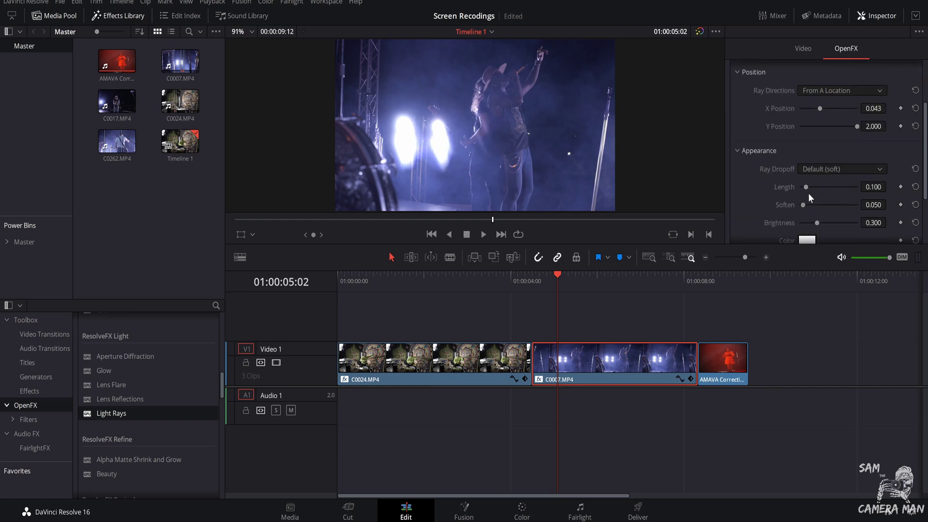
pyautogui.moveTo(807, 190); pyautogui.dragTo(819, 223)
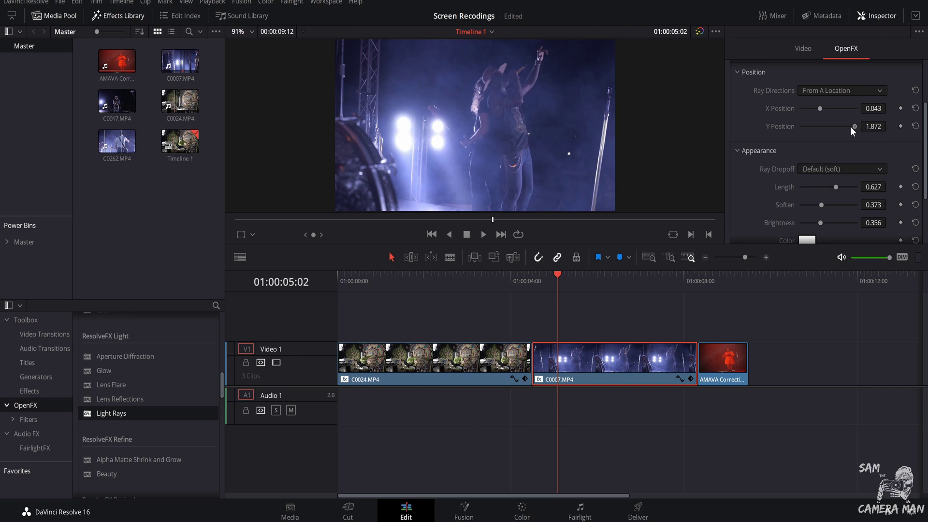
pyautogui.moveTo(851, 128); pyautogui.dragTo(848, 127)
# Play back the Light Rays result from the start of C0007.MP4 and park the playhead at 01:00:05:00
pyautogui.click(538, 285)
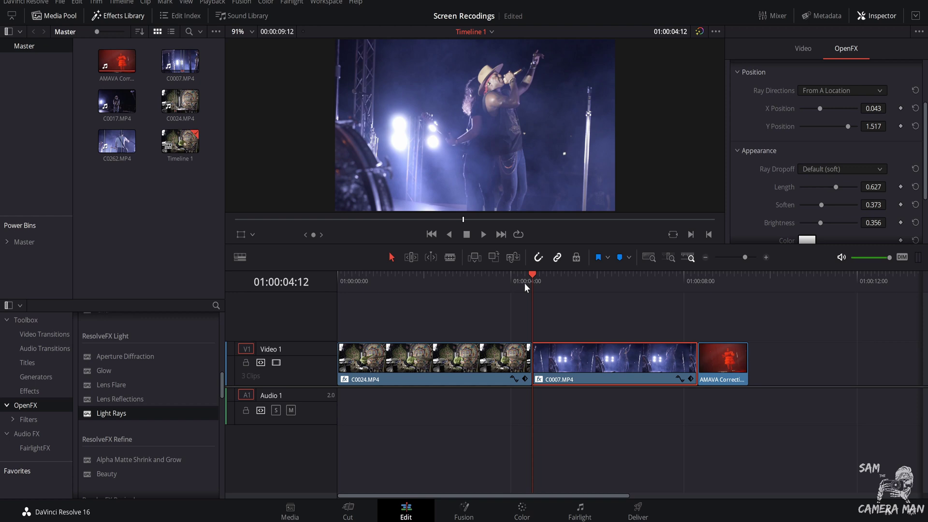
pyautogui.press('space')
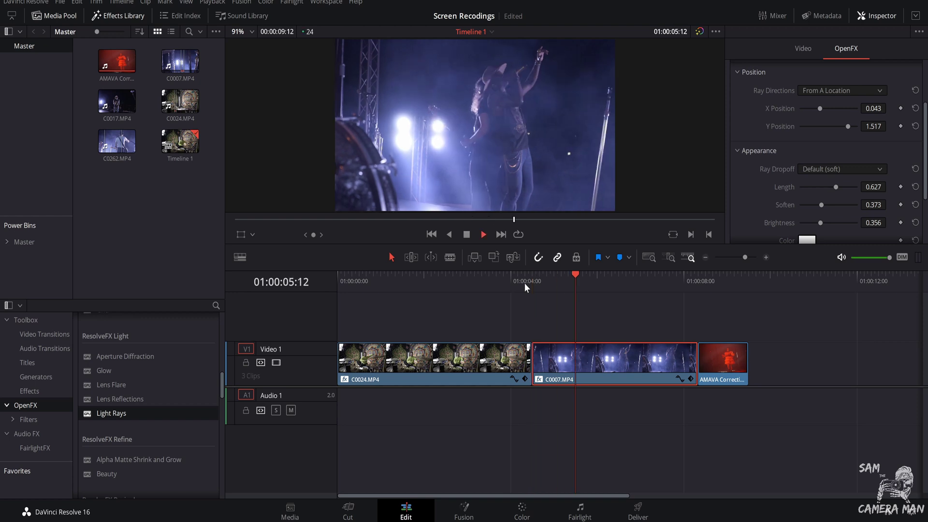
pyautogui.moveTo(560, 289); pyautogui.dragTo(544, 284)
pyautogui.press('space')
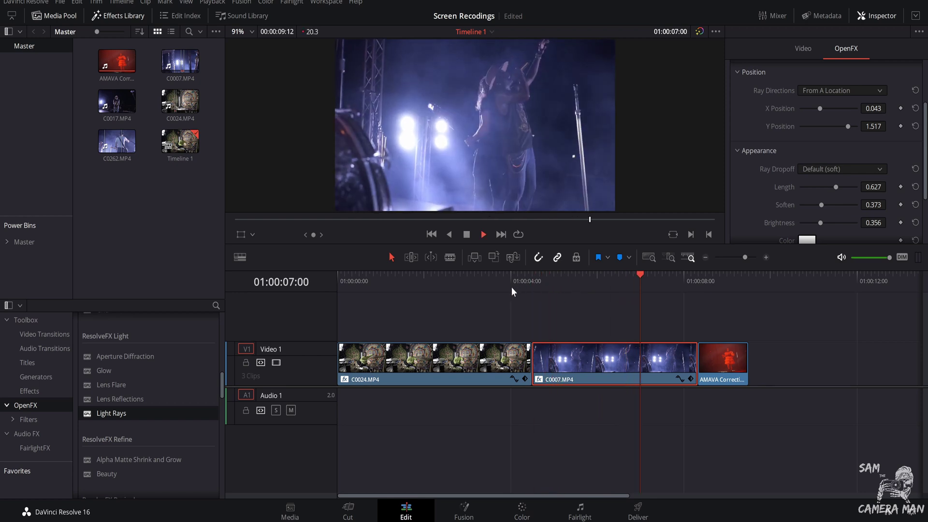
pyautogui.moveTo(534, 280)
pyautogui.mouseDown()
pyautogui.moveTo(652, 283)
pyautogui.moveTo(533, 295)
pyautogui.moveTo(631, 300)
pyautogui.moveTo(547, 292)
pyautogui.mouseUp()
pyautogui.press('Left')
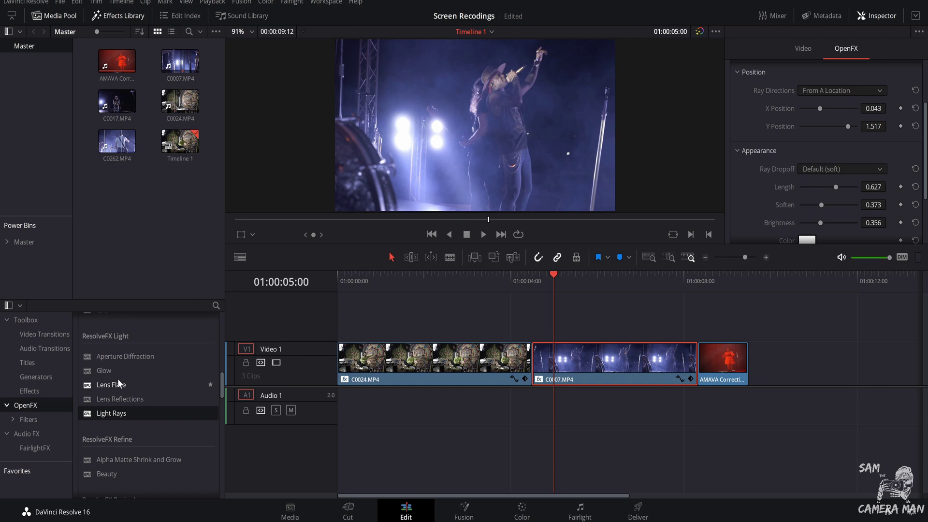
# Apply the Glow effect from ResolveFX Light to C0007.MP4 and expand its settings below Light Rays
pyautogui.moveTo(100, 370); pyautogui.dragTo(578, 366)
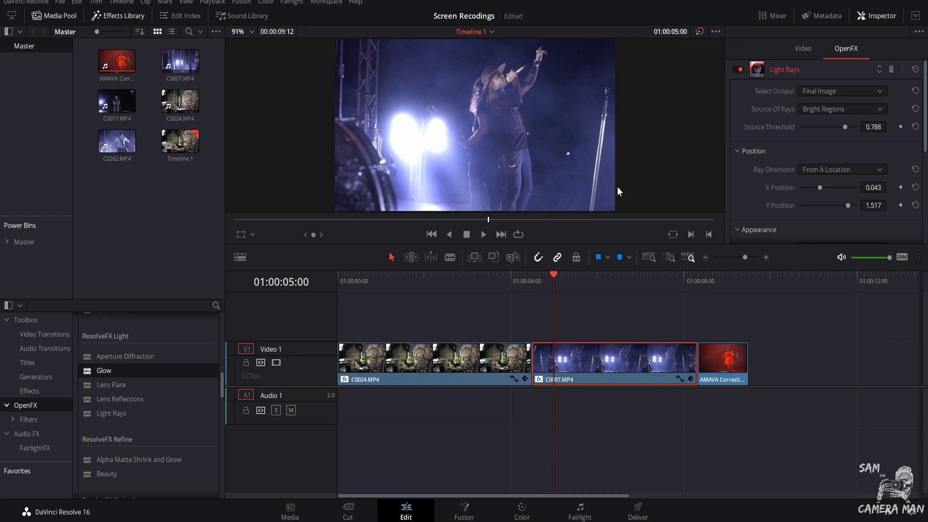
pyautogui.scroll(-1, 802, 118)
pyautogui.scroll(1, 812, 87)
pyautogui.scroll(-5, 798, 122)
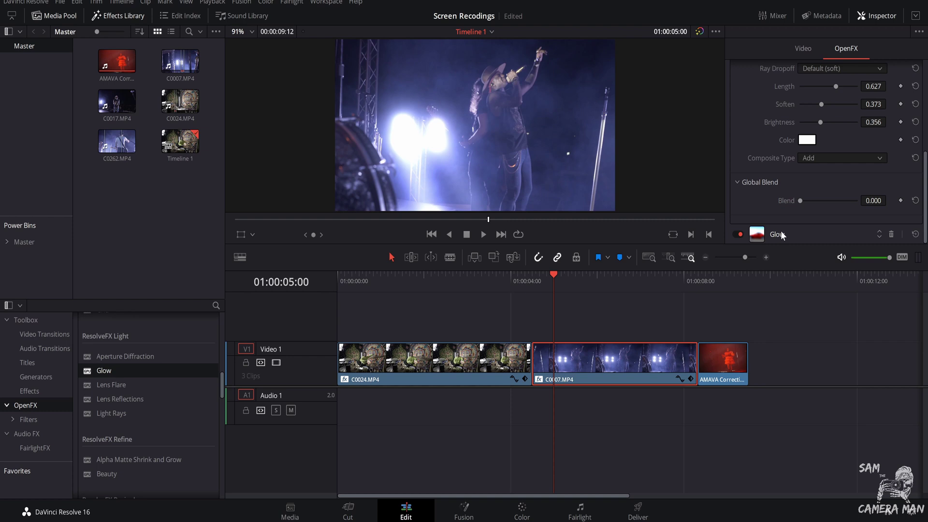
pyautogui.click(781, 232)
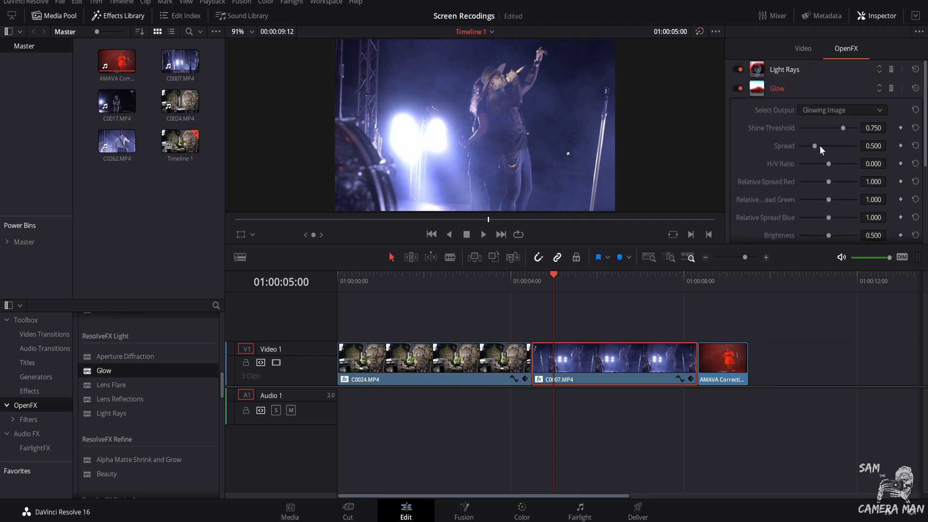
# Set the Glow on C0007.MP4 to Spread 1.475, Shine Threshold 0.915 and Brightness 0.135
pyautogui.moveTo(814, 145); pyautogui.dragTo(851, 129)
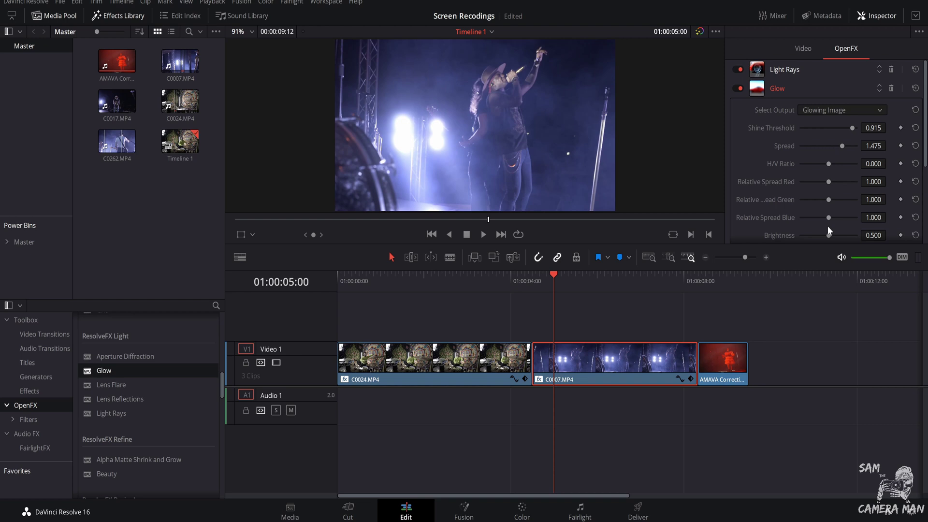
pyautogui.scroll(-2, 820, 159)
pyautogui.moveTo(827, 204); pyautogui.dragTo(807, 204)
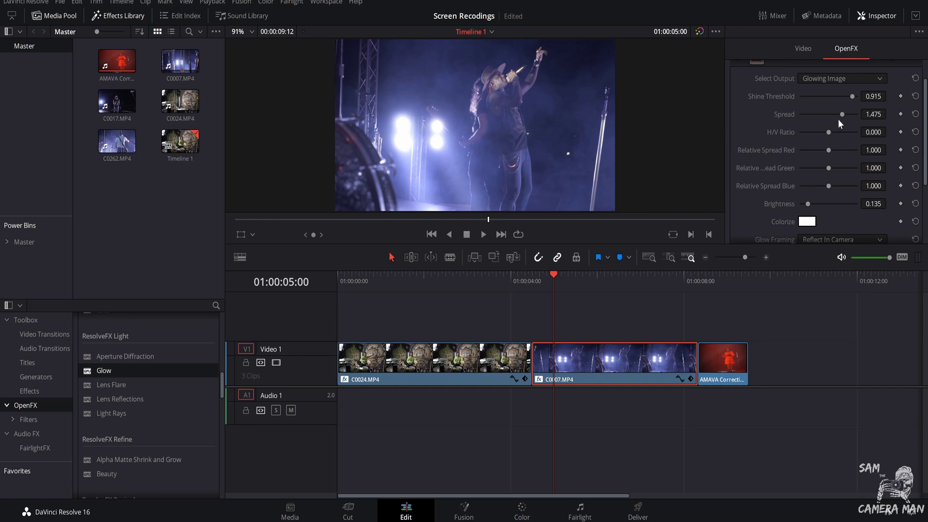
# Set the Glow's Colorize colour to bright green, #09ff05
pyautogui.scroll(-3, 827, 135)
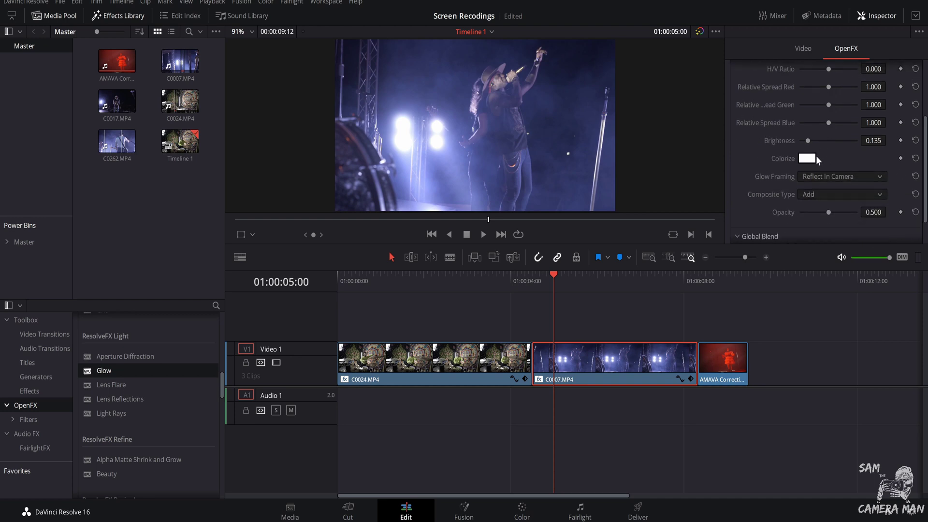
pyautogui.click(811, 161)
pyautogui.moveTo(509, 202); pyautogui.dragTo(519, 153)
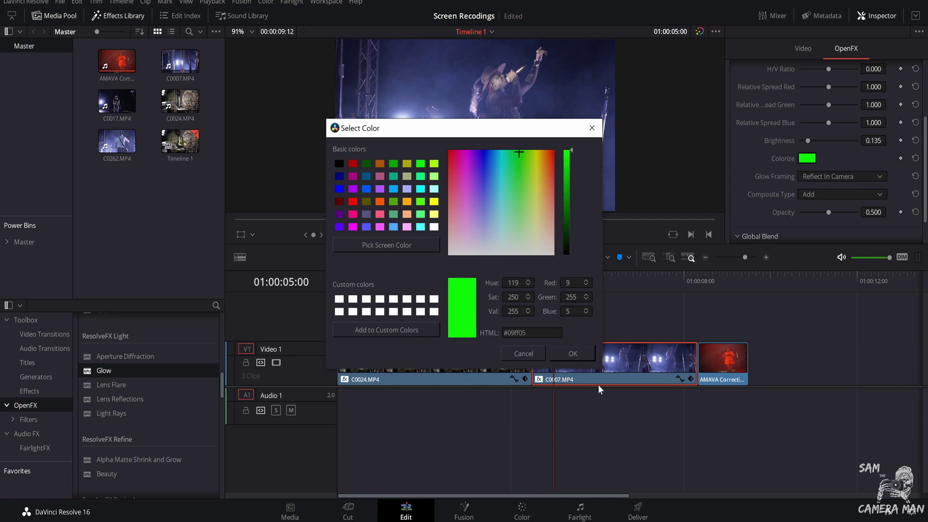
pyautogui.click(572, 353)
# Set the Glow's Brightness to 0.585, checking the green tint around the stage lights up close
pyautogui.scroll(5, 401, 126)
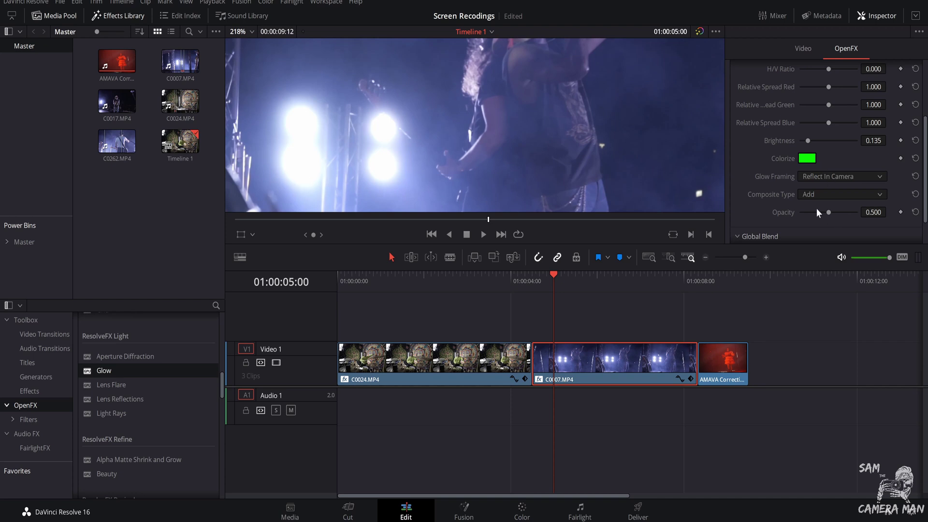
pyautogui.moveTo(806, 140); pyautogui.dragTo(843, 140)
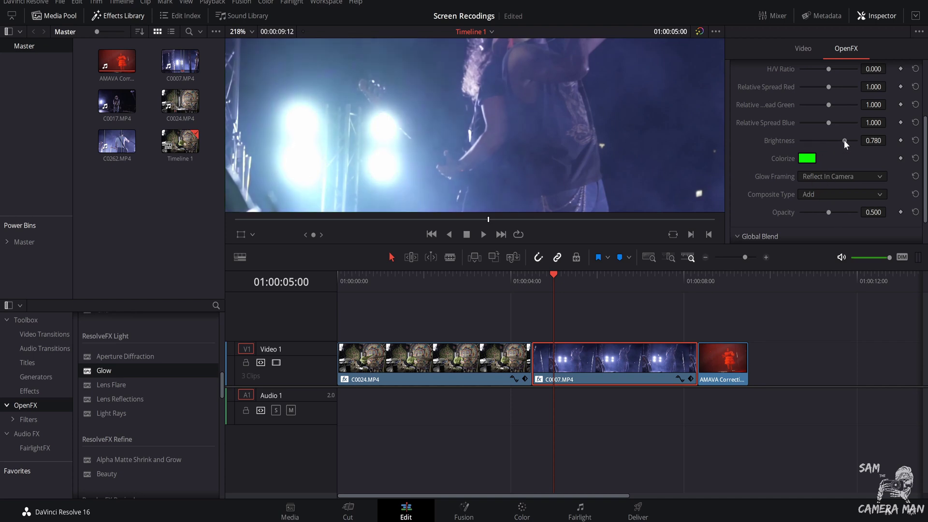
pyautogui.scroll(-5, 449, 145)
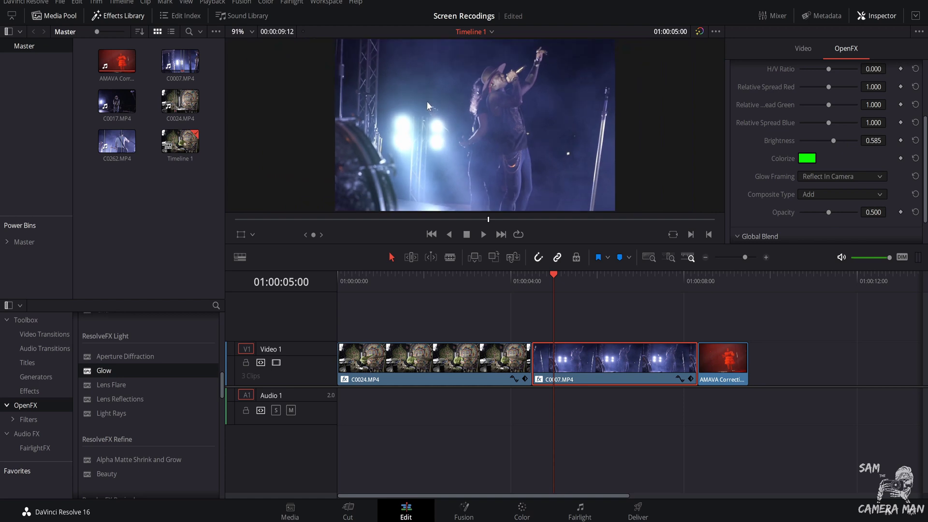
pyautogui.scroll(-2, 426, 100)
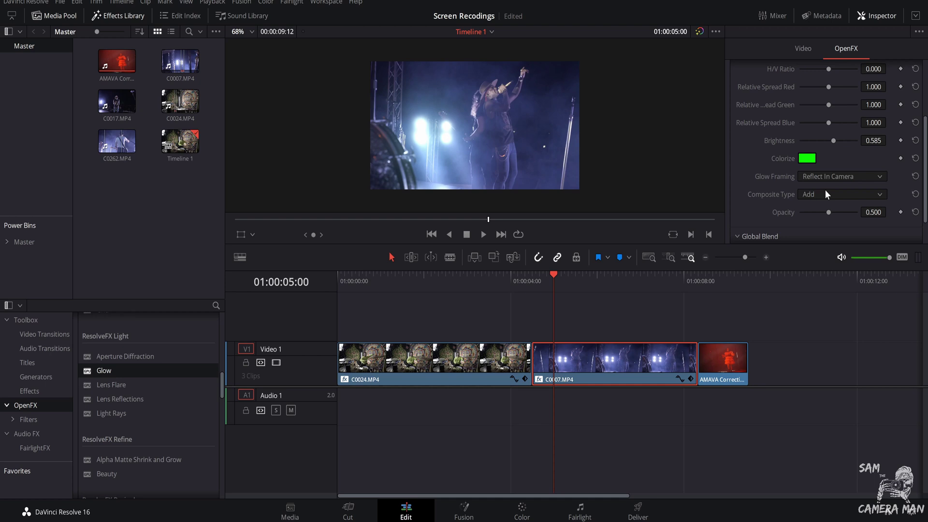
pyautogui.scroll(3, 863, 167)
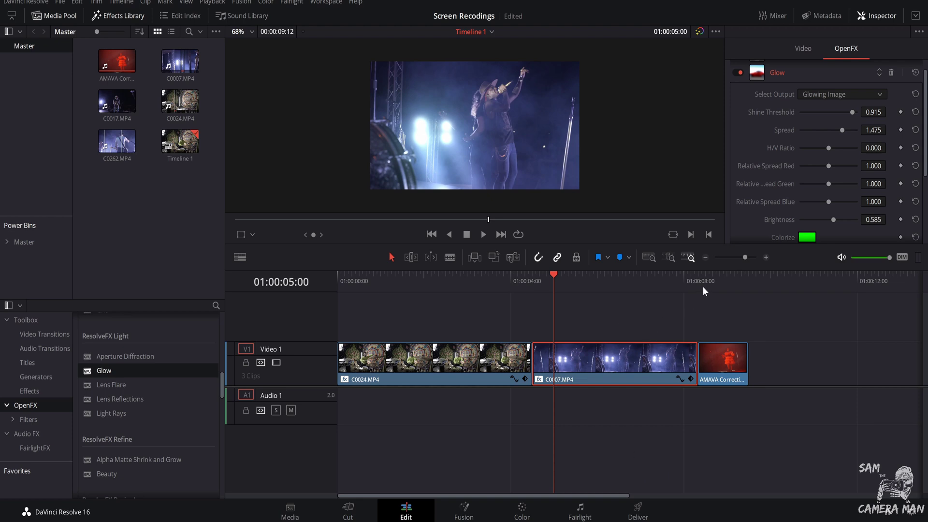
# Enlarge the viewer and scrub through the third timeline clip, the red AMAVA footage, to examine its flicker
pyautogui.moveTo(701, 286); pyautogui.dragTo(723, 291)
pyautogui.moveTo(583, 245); pyautogui.dragTo(579, 335)
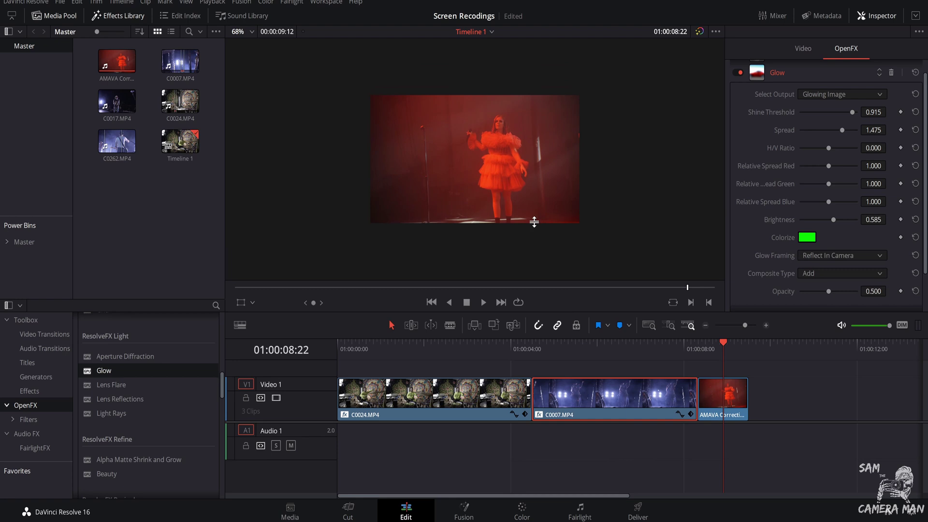
pyautogui.scroll(5, 538, 227)
pyautogui.moveTo(703, 358); pyautogui.dragTo(729, 374)
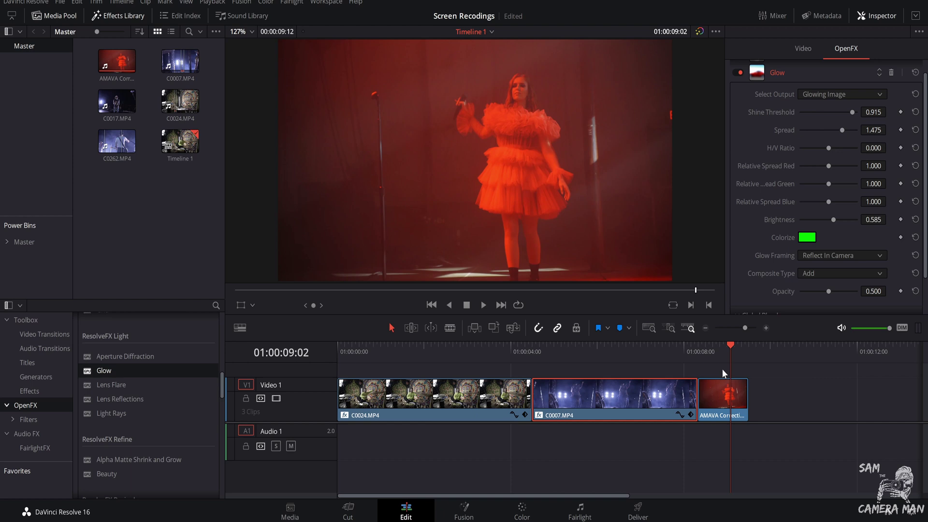
pyautogui.moveTo(696, 348); pyautogui.dragTo(734, 363)
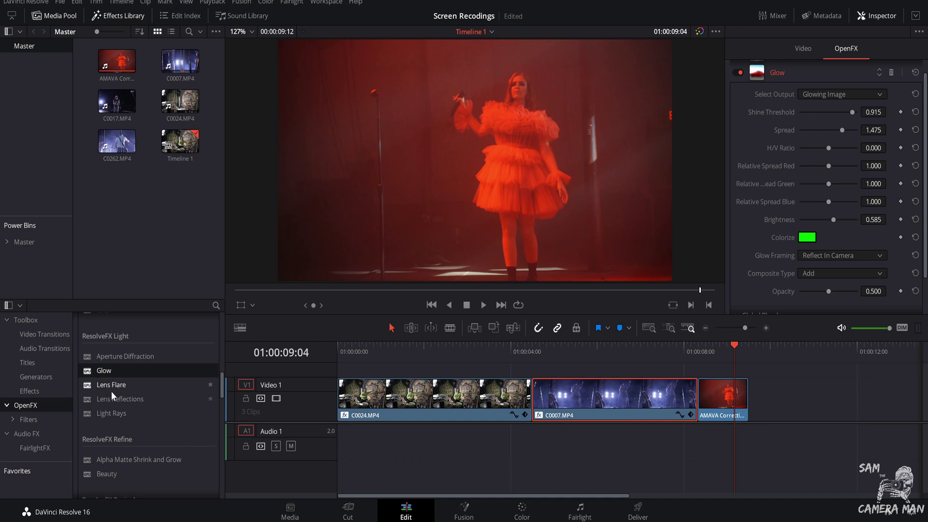
# Apply the Deflicker effect from ResolveFX Revival to the AMAVA clip and move the playhead to its start at 01:00:08:08
pyautogui.scroll(-1, 111, 392)
pyautogui.scroll(-2, 111, 391)
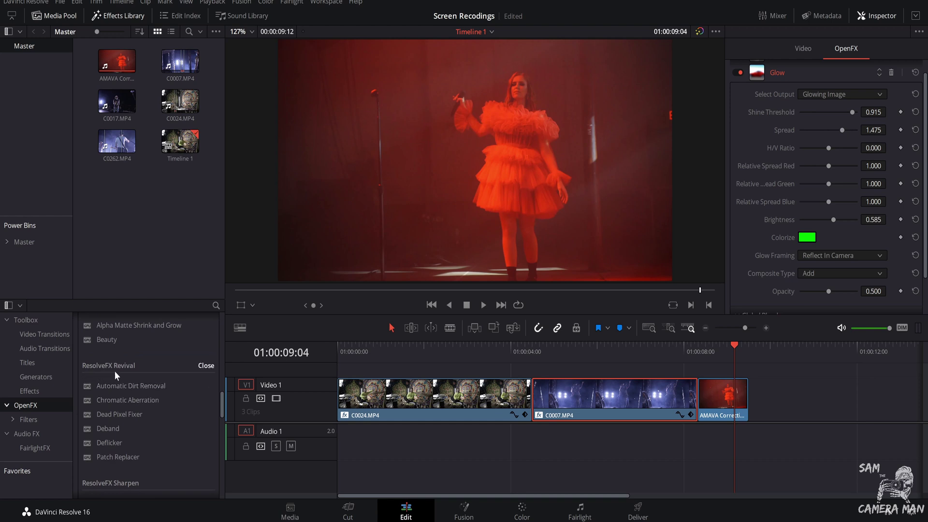
pyautogui.moveTo(100, 440); pyautogui.dragTo(730, 394)
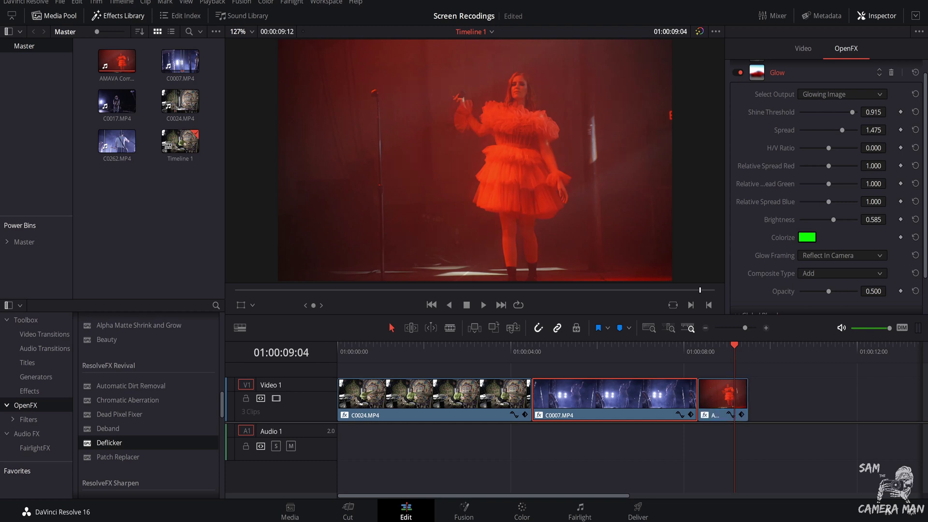
pyautogui.moveTo(706, 348)
pyautogui.mouseDown()
pyautogui.moveTo(723, 349)
pyautogui.moveTo(702, 352)
pyautogui.mouseUp()
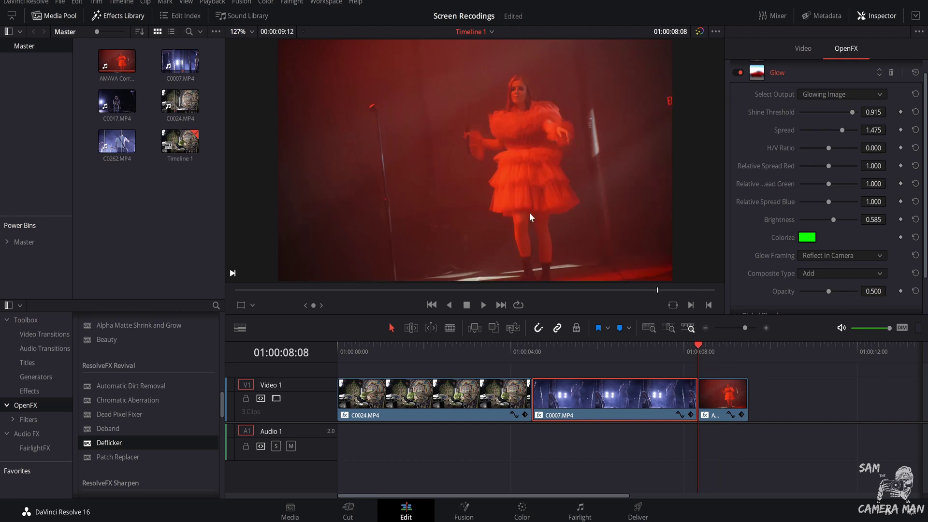
# Expand the AMAVA clip's Deflicker speed optimization and detail restoration options, and set Deflicker Settings to Fluoro Light
pyautogui.click(718, 394)
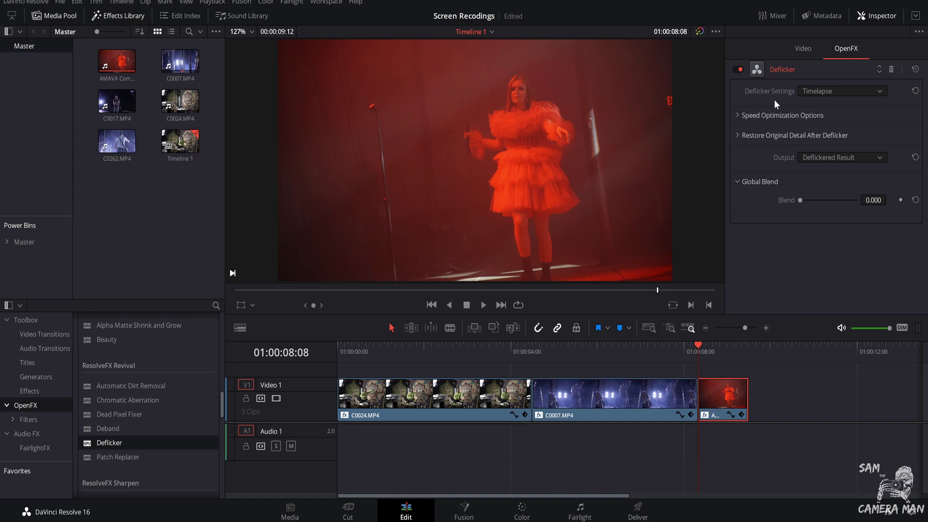
pyautogui.click(741, 124)
pyautogui.click(737, 176)
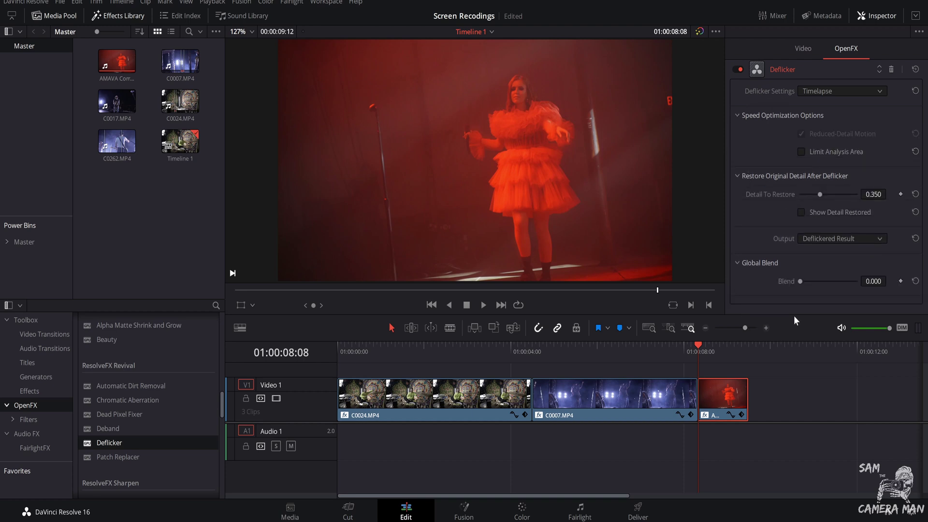
pyautogui.click(831, 91)
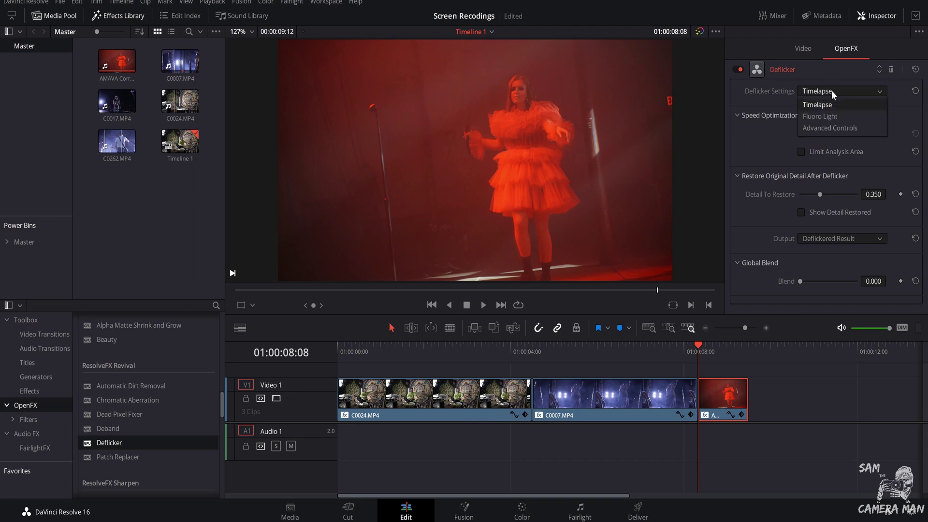
pyautogui.click(840, 119)
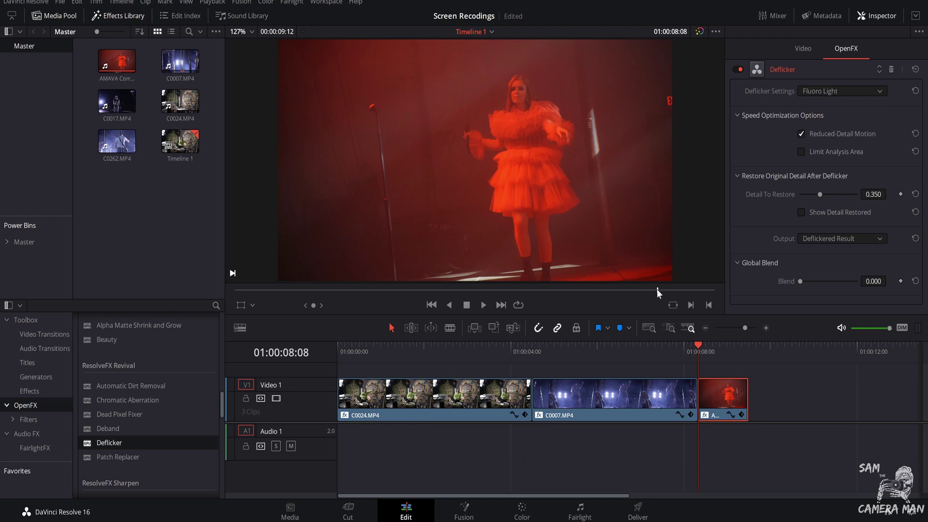
# Scrub through the AMAVA clip to check the Fluoro Light deflicker result, leaving the playhead at 01:00:08:17
pyautogui.click(708, 354)
pyautogui.moveTo(707, 354); pyautogui.dragTo(711, 355)
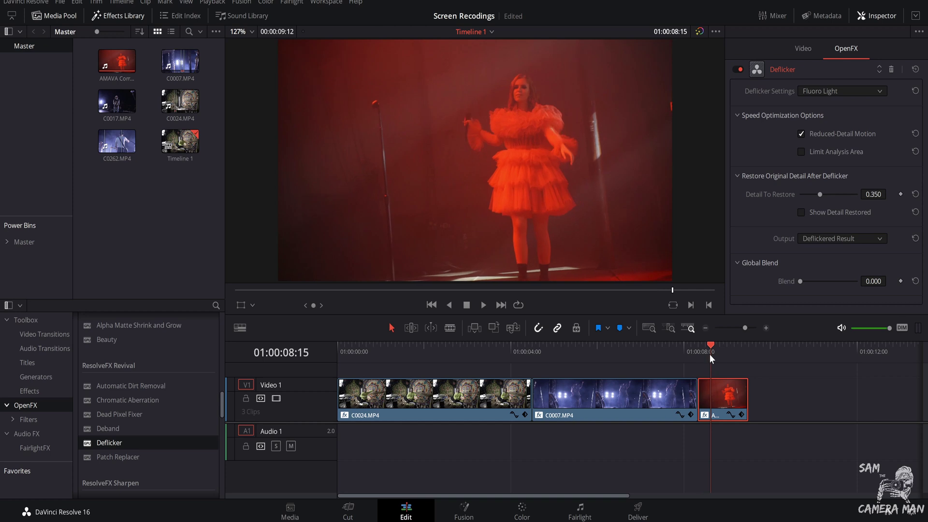
pyautogui.moveTo(709, 356); pyautogui.dragTo(735, 358)
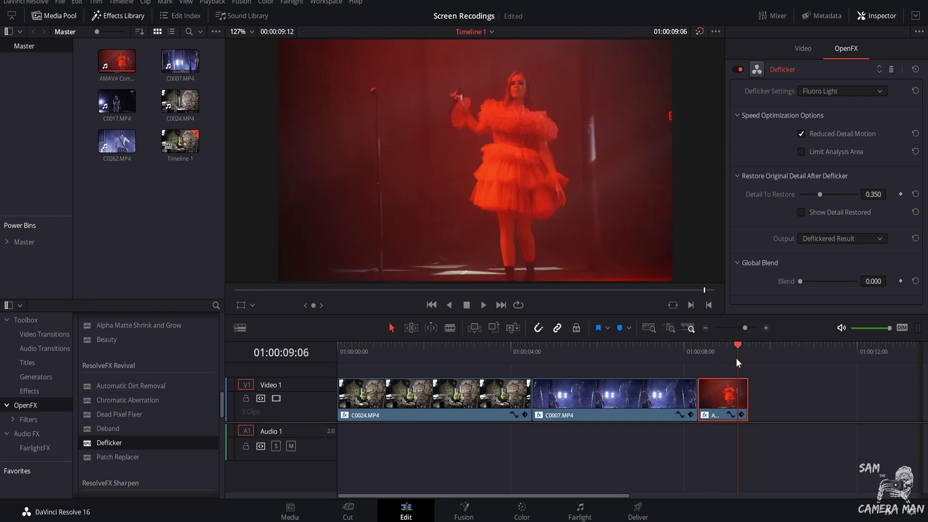
pyautogui.moveTo(736, 359); pyautogui.dragTo(706, 361)
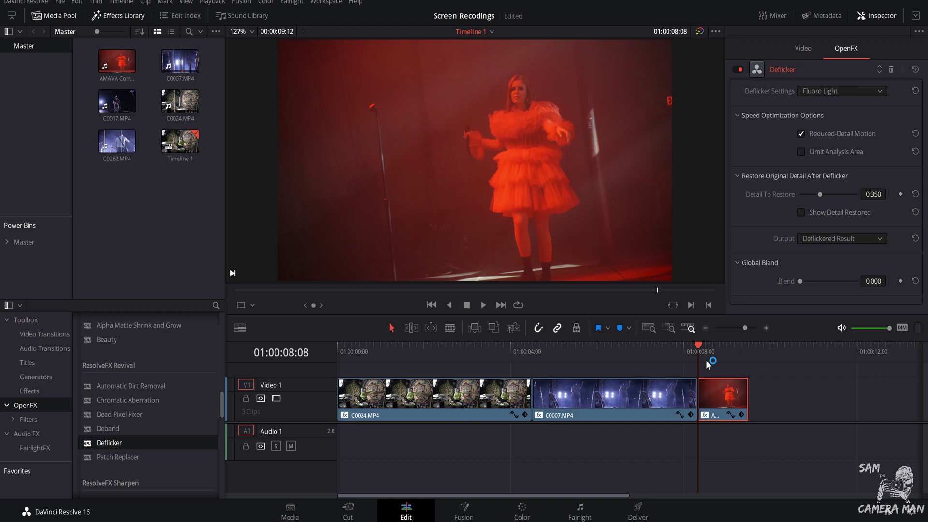
pyautogui.moveTo(708, 363); pyautogui.dragTo(715, 363)
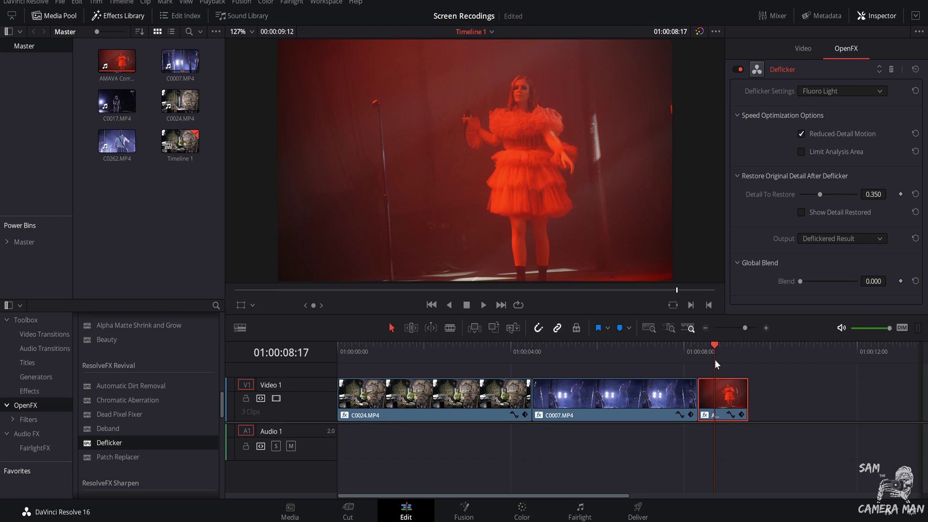
# Return to the ResolveFX Blur effects at the start of the OpenFX filter list
pyautogui.scroll(5, 86, 394)
pyautogui.scroll(6, 115, 396)
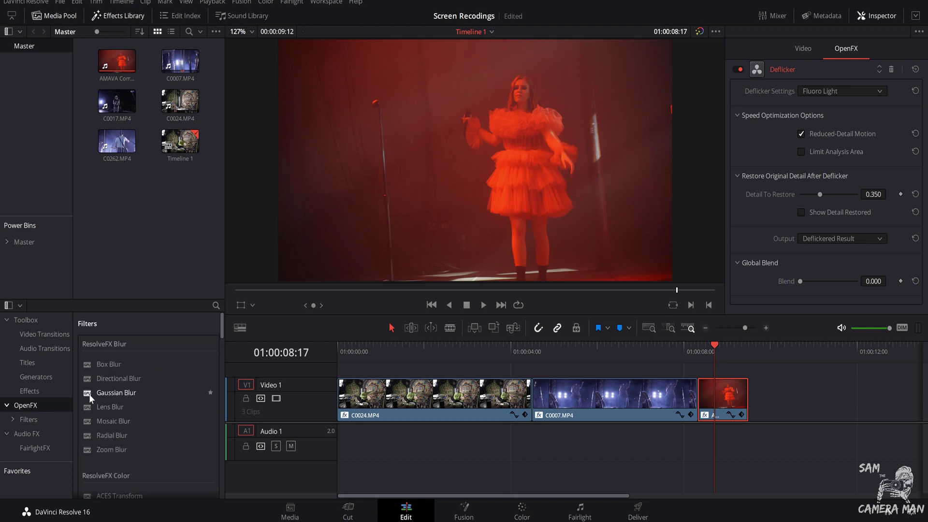